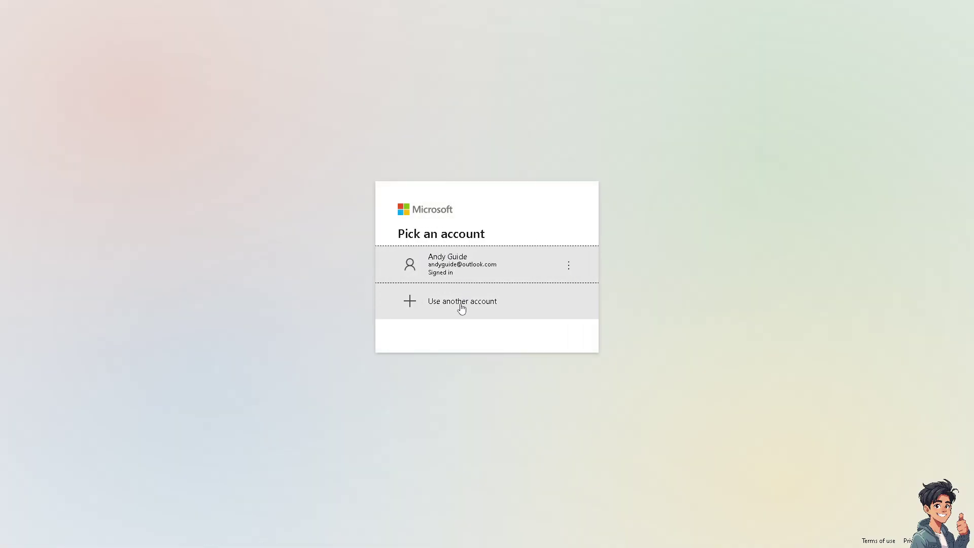
Step: Choose another account and go to the create-new-Microsoft-account page
click(461, 304)
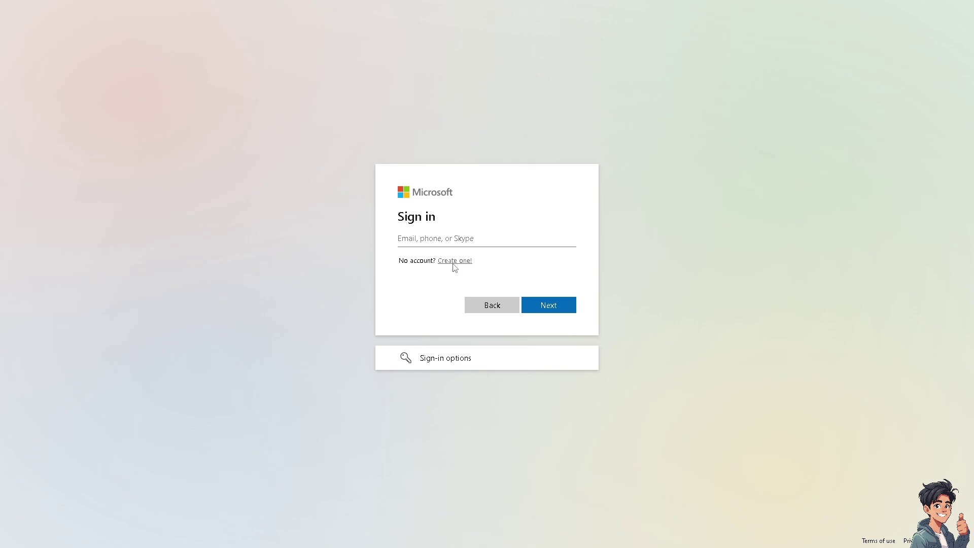
click(453, 263)
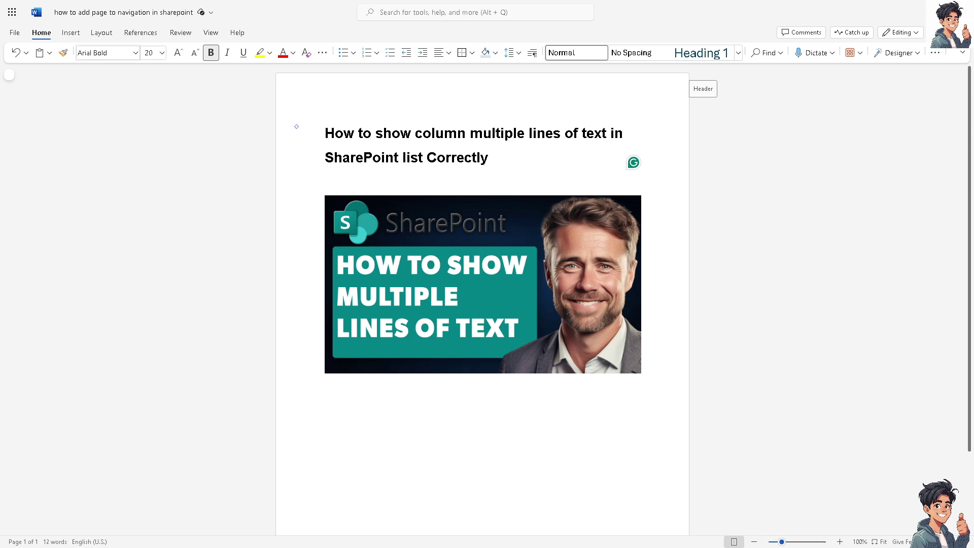
click(571, 316)
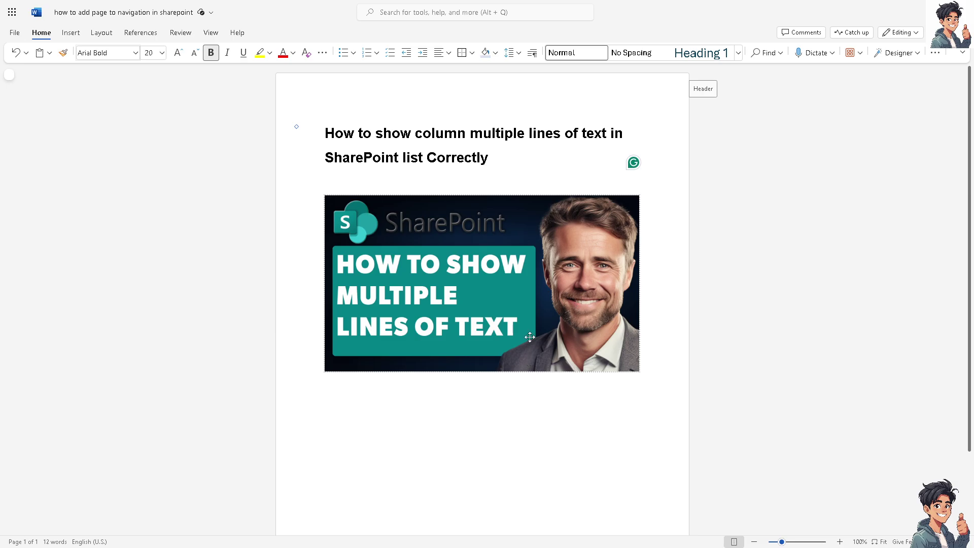
click(558, 163)
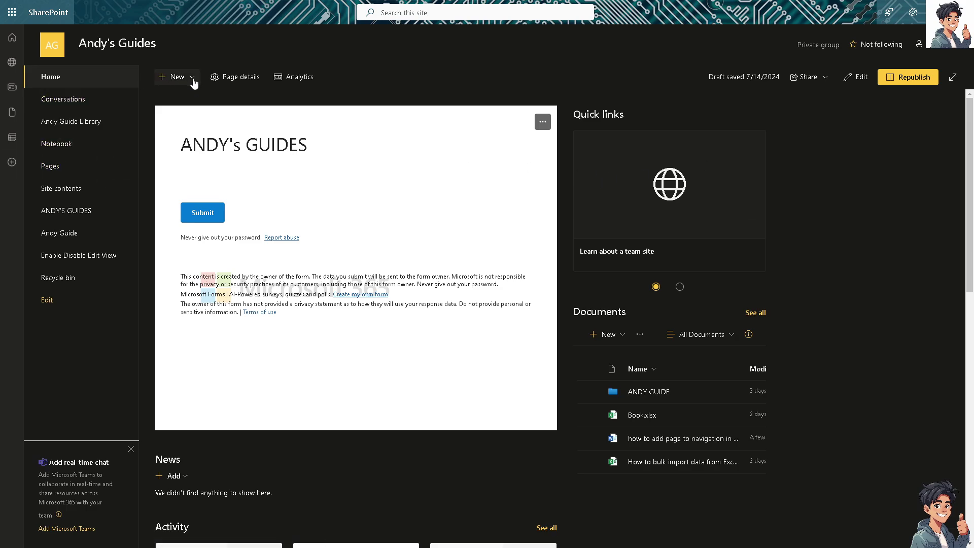
Step: Start a new blank list on the Andy's Guides site from + New > List
click(191, 79)
click(183, 103)
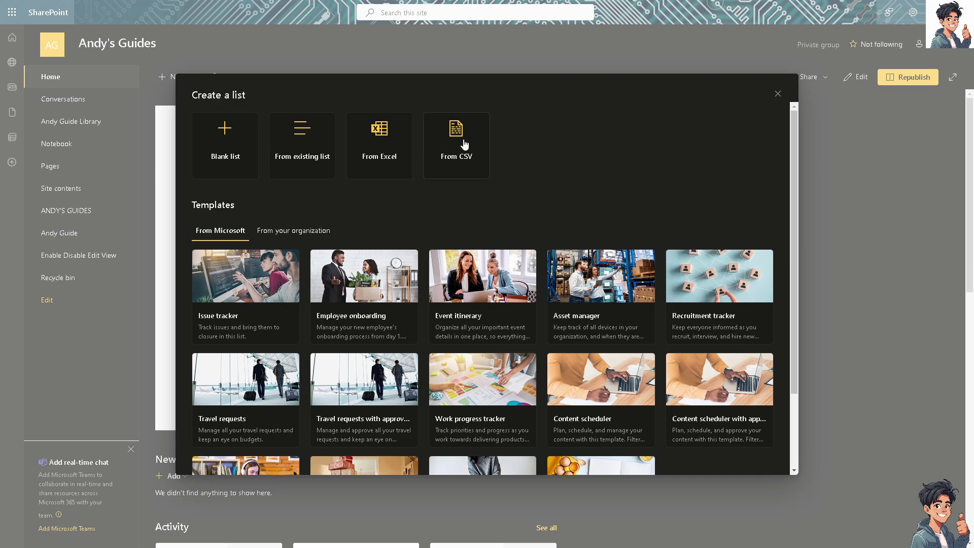
click(225, 141)
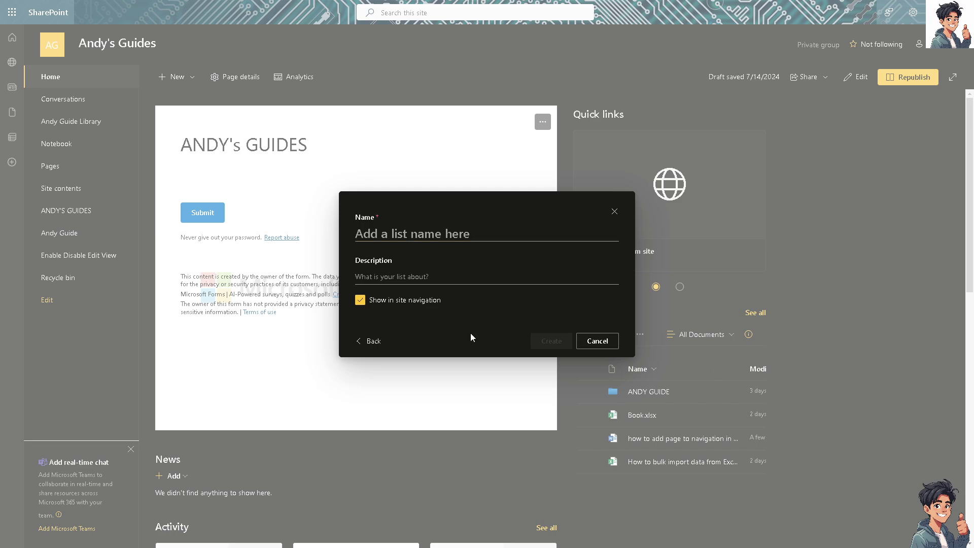
Step: Create the list ANDY GUIDE LIST with a how-to description, kept in site navigation
click(369, 275)
text(How to show column multiple lines of text in SharePoint list Correctly)
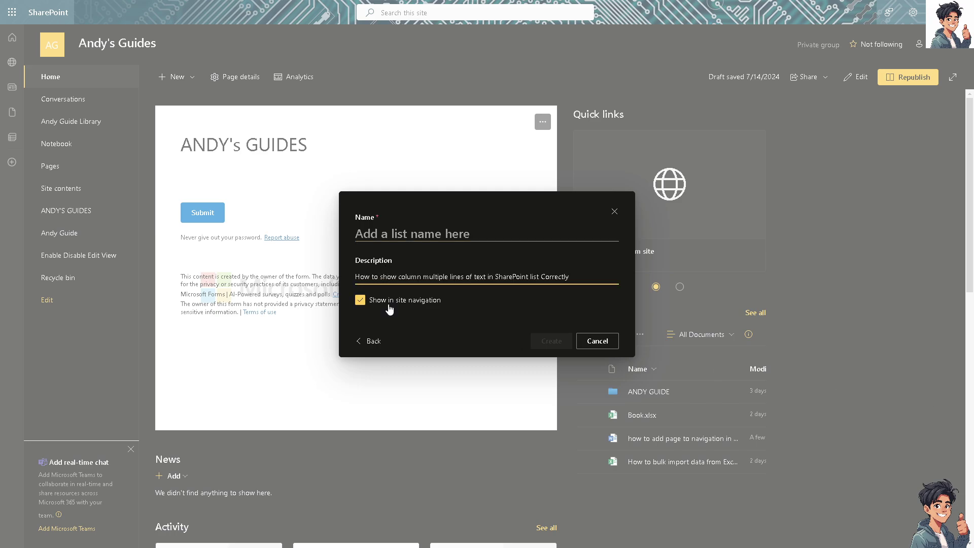
click(361, 302)
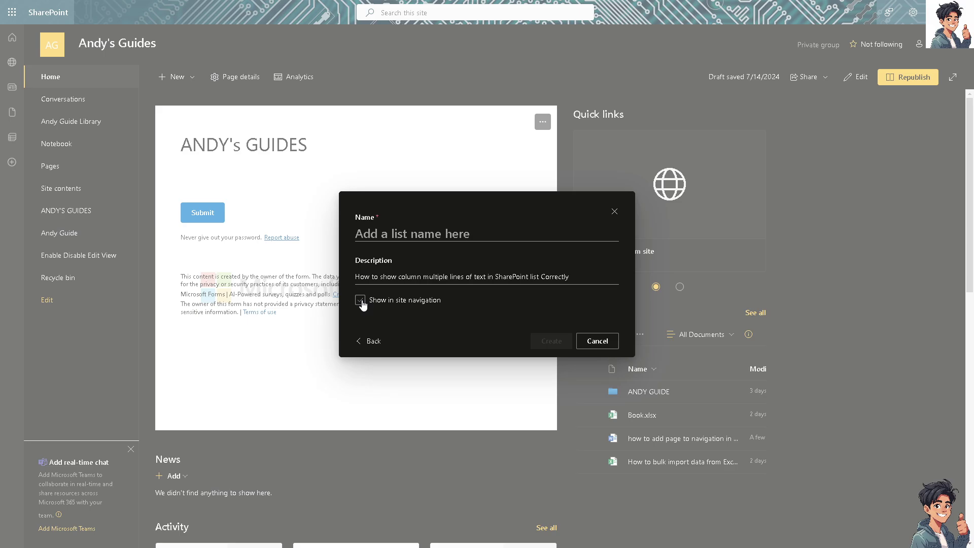
click(361, 300)
click(383, 235)
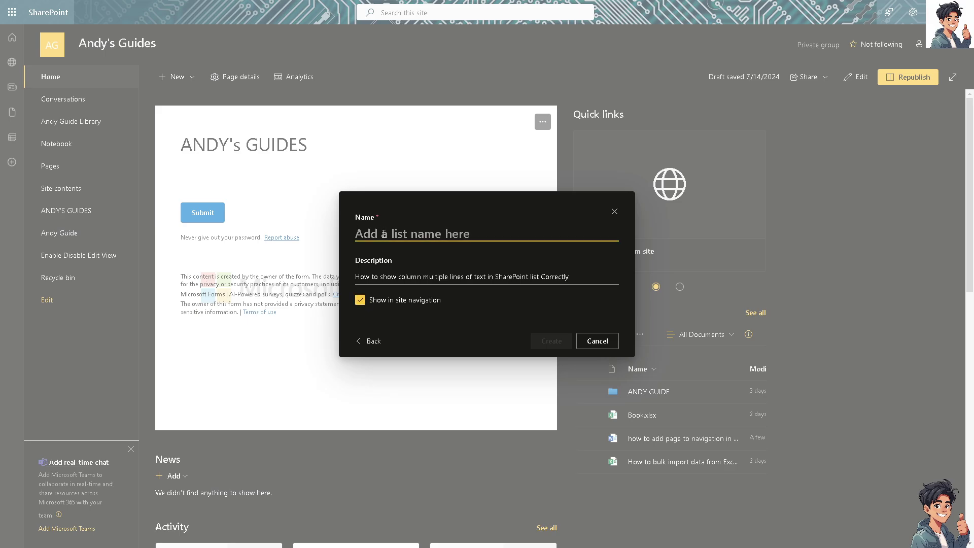
text(ANDY GUIDE )
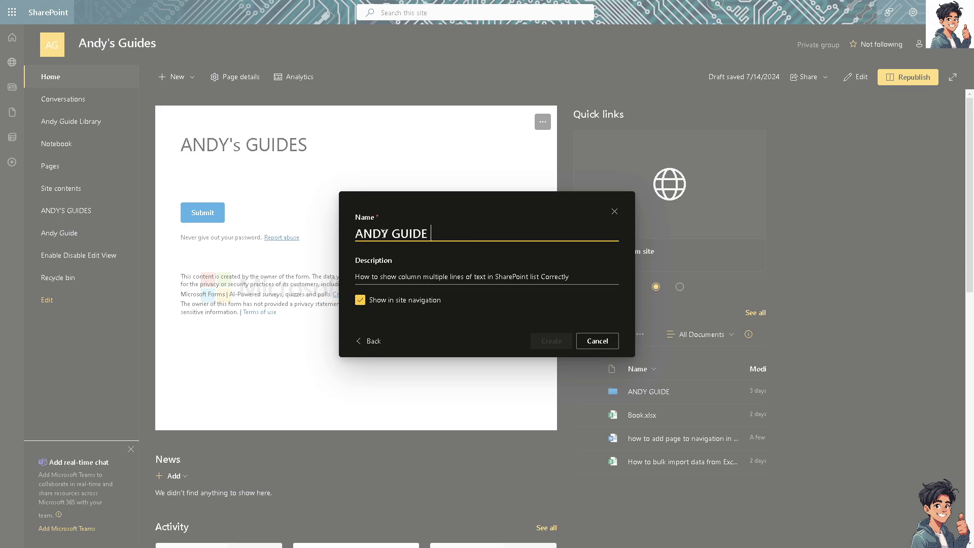
text(LIST)
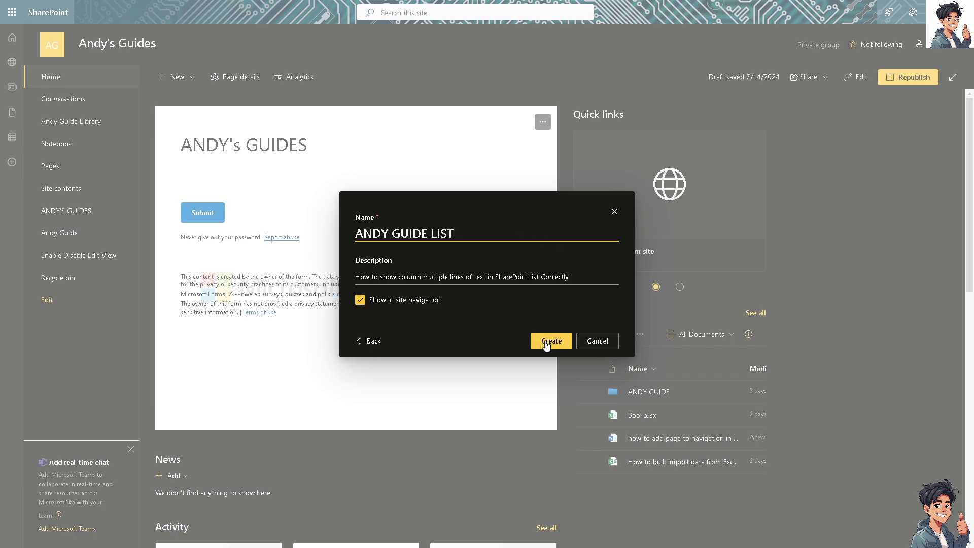
click(547, 345)
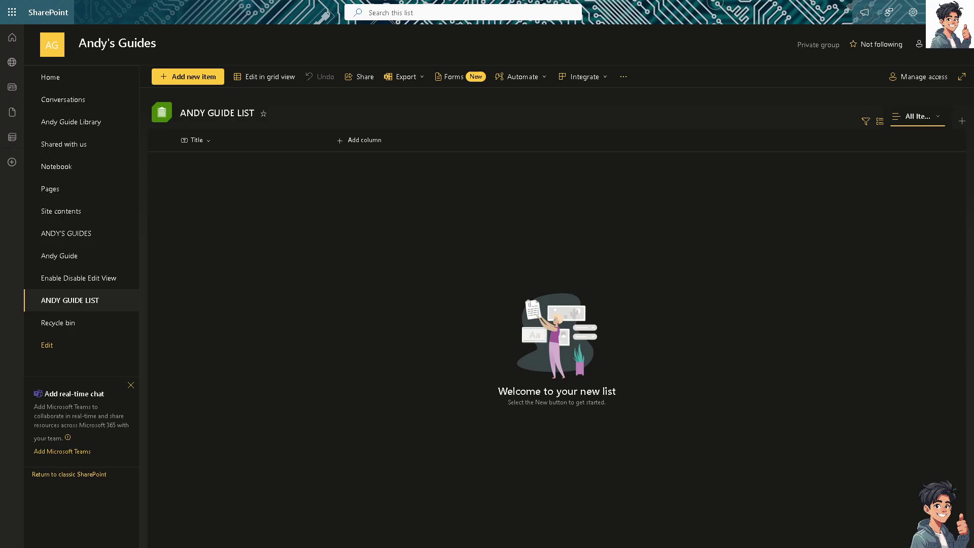
Step: Begin a new column of type Multiple lines of text
click(345, 142)
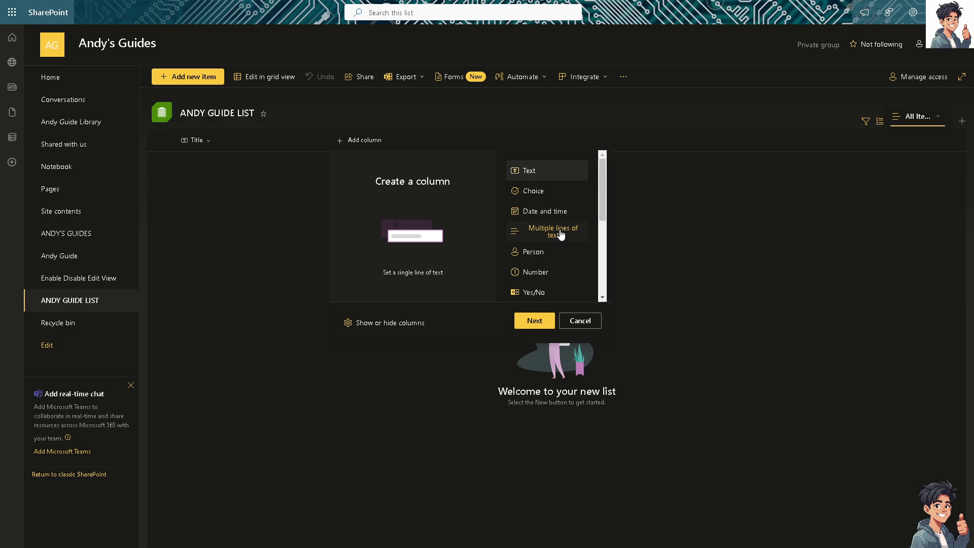
click(559, 235)
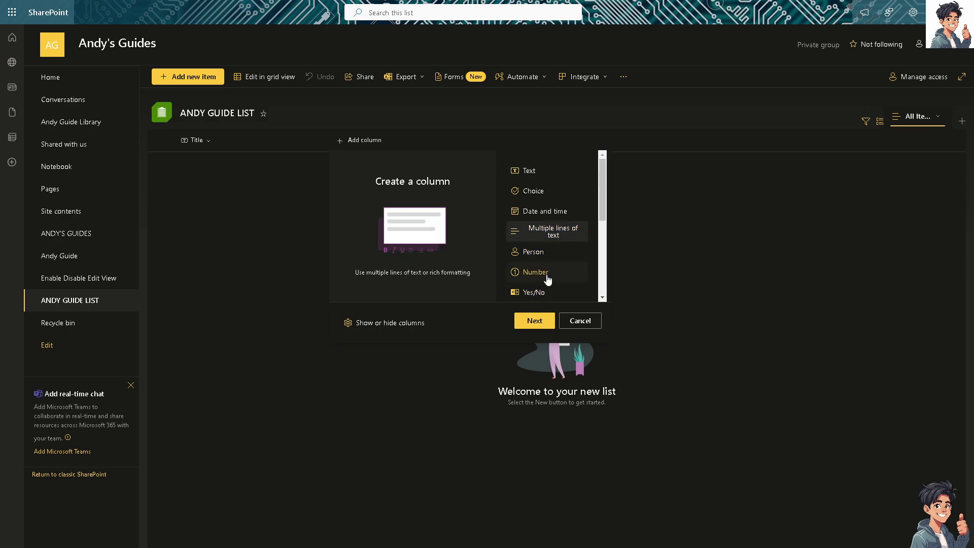
click(542, 325)
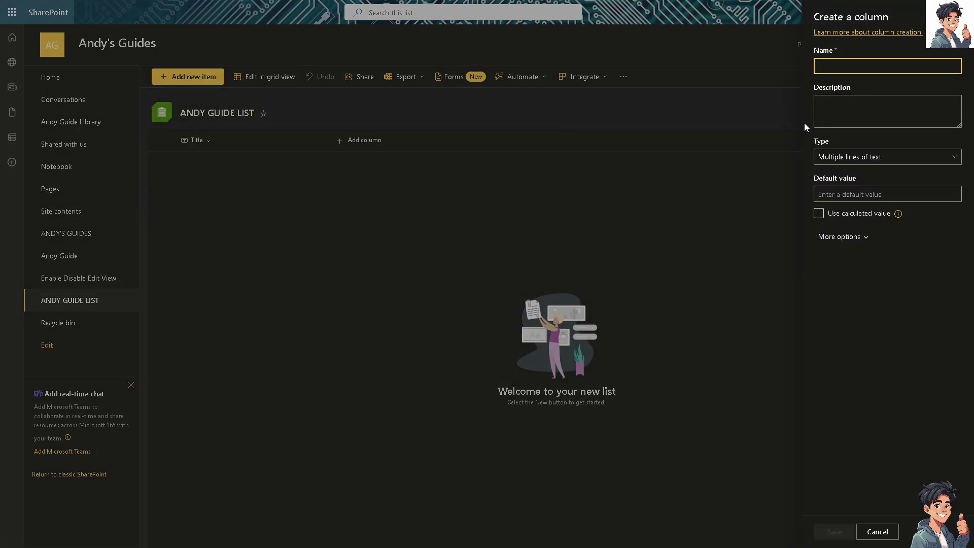
text(ANDYMUL)
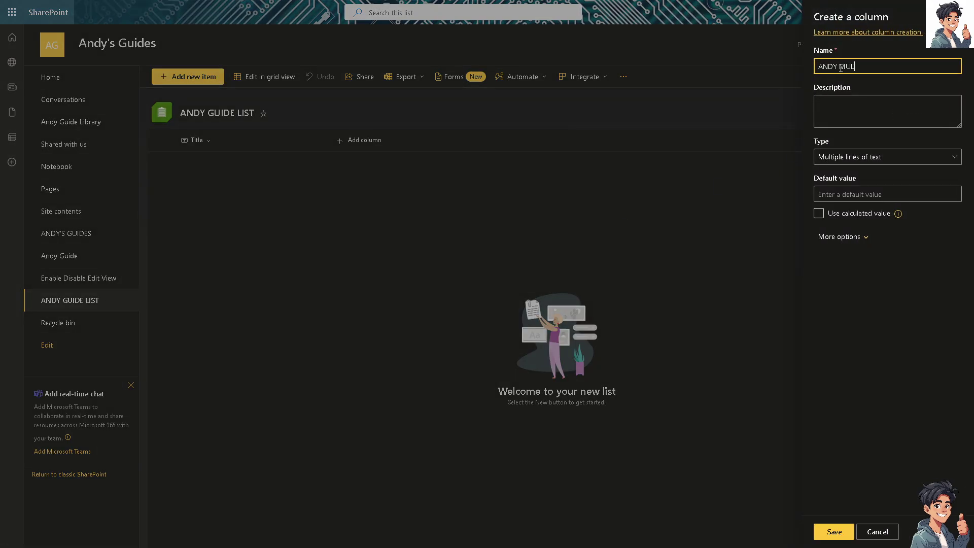
text(TIPLE LIE)
text(NES)
Step: Name it ANDY MULTIPLE LINES with a description, keep Multiple lines of text, and save
click(857, 108)
text(How to show column multiple lines of text in SharePoint list Correctly)
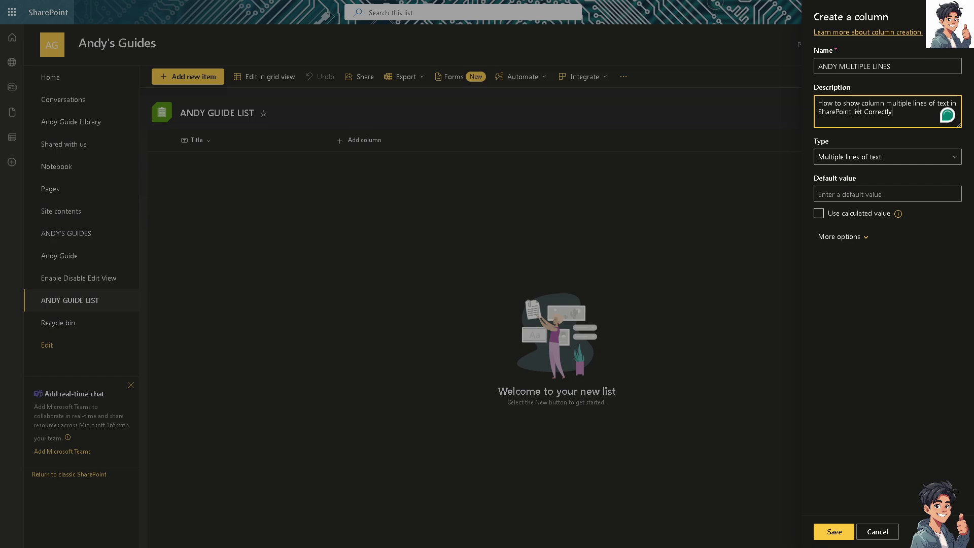
click(852, 158)
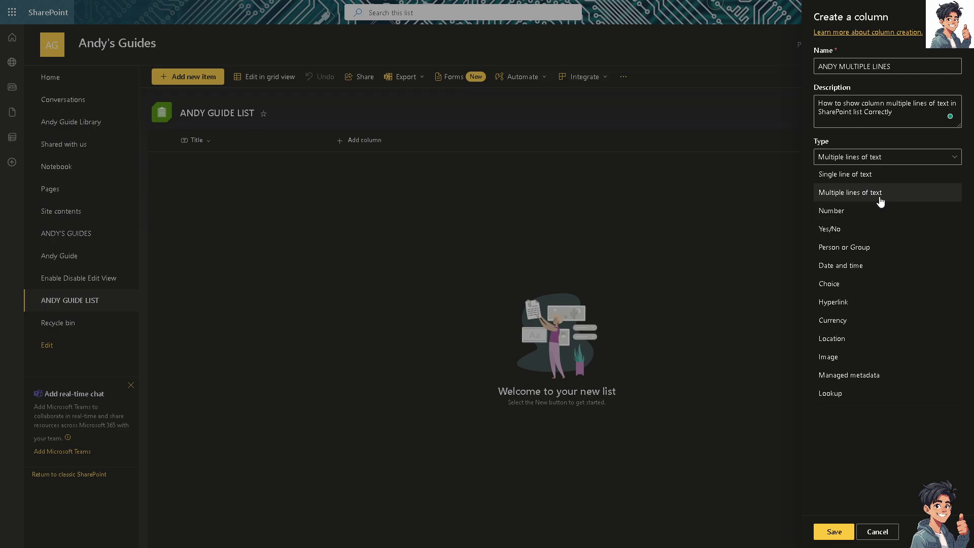
click(880, 201)
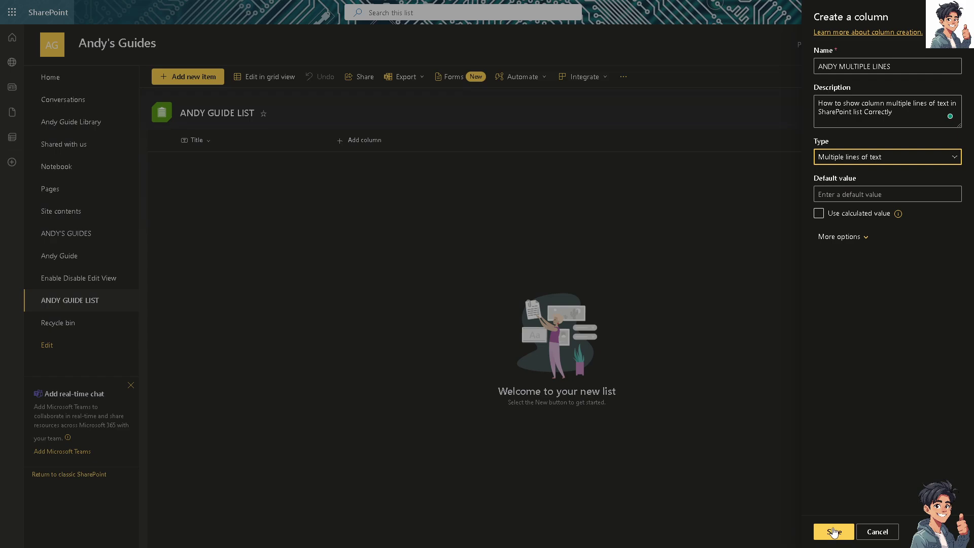
click(834, 532)
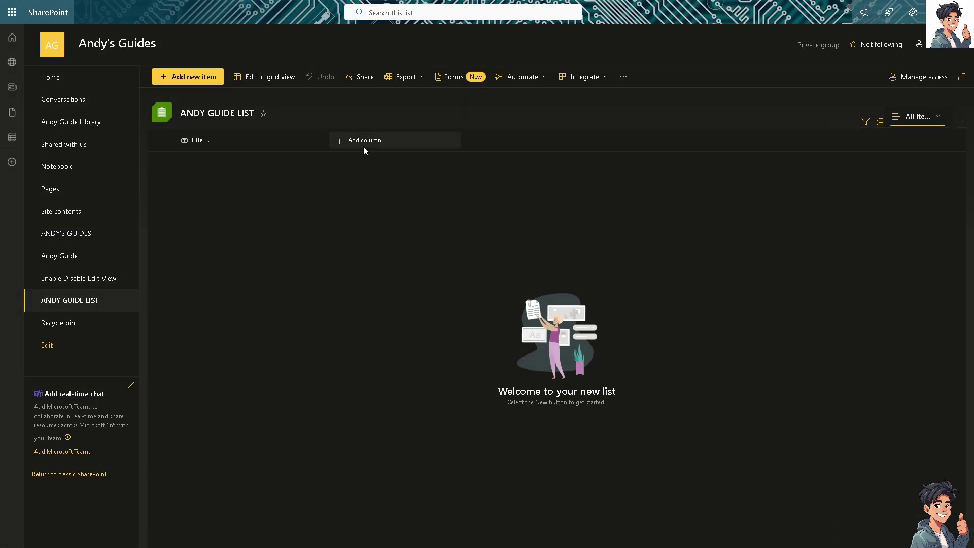
click(381, 139)
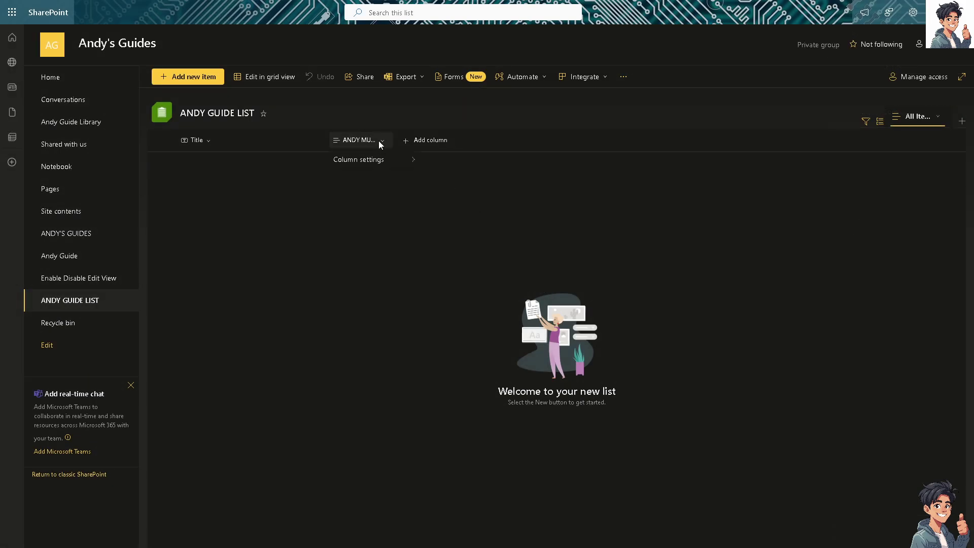
click(357, 140)
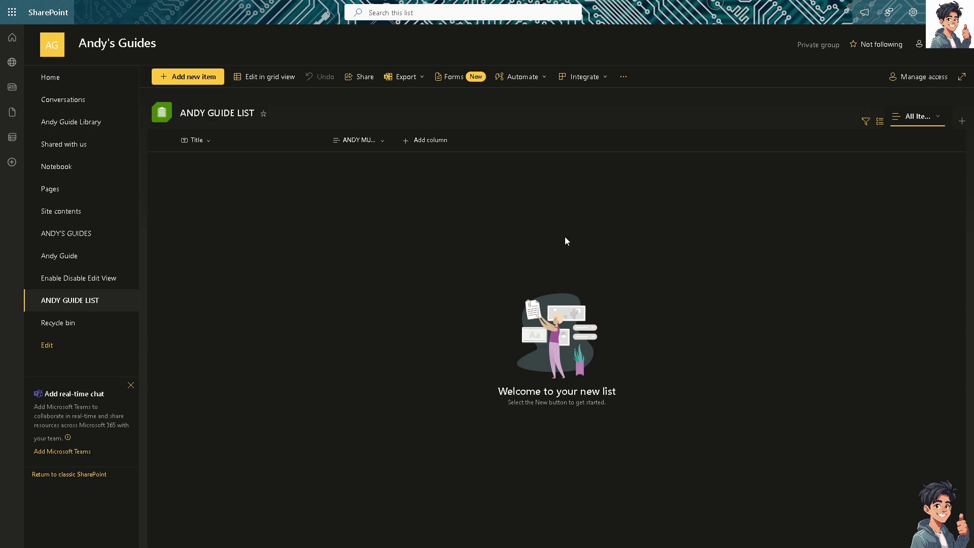
click(439, 143)
scroll(637, 244, down, 3)
scroll(639, 243, down, 2)
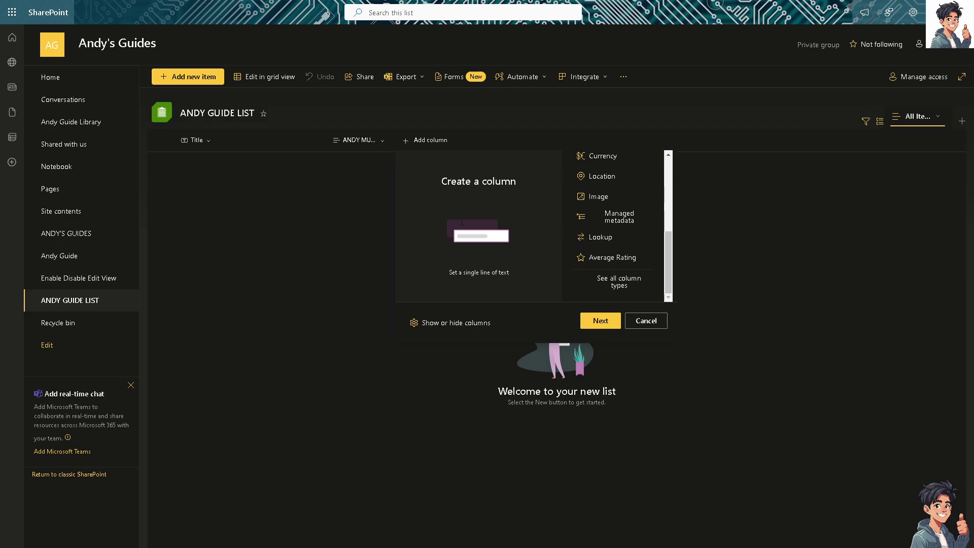
key(Escape)
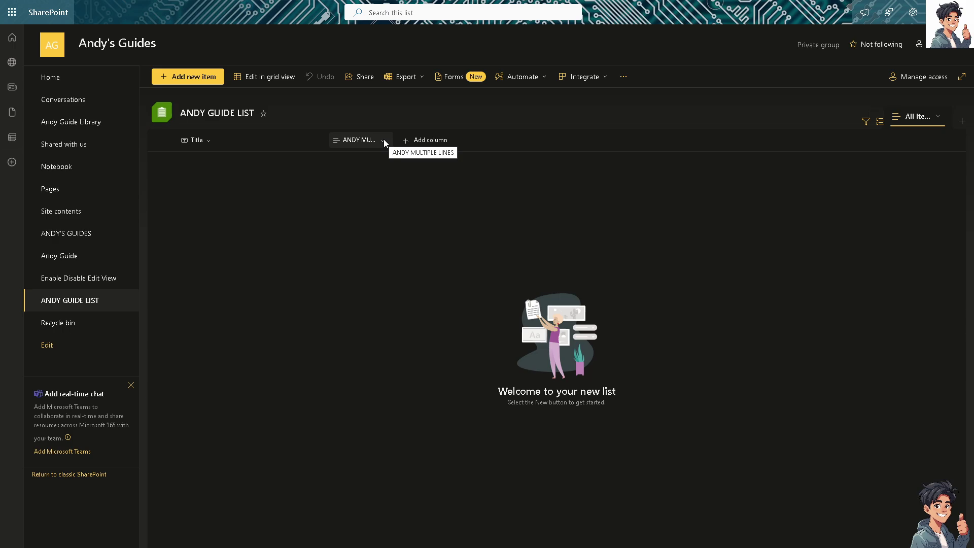
click(382, 139)
mouse_move(359, 159)
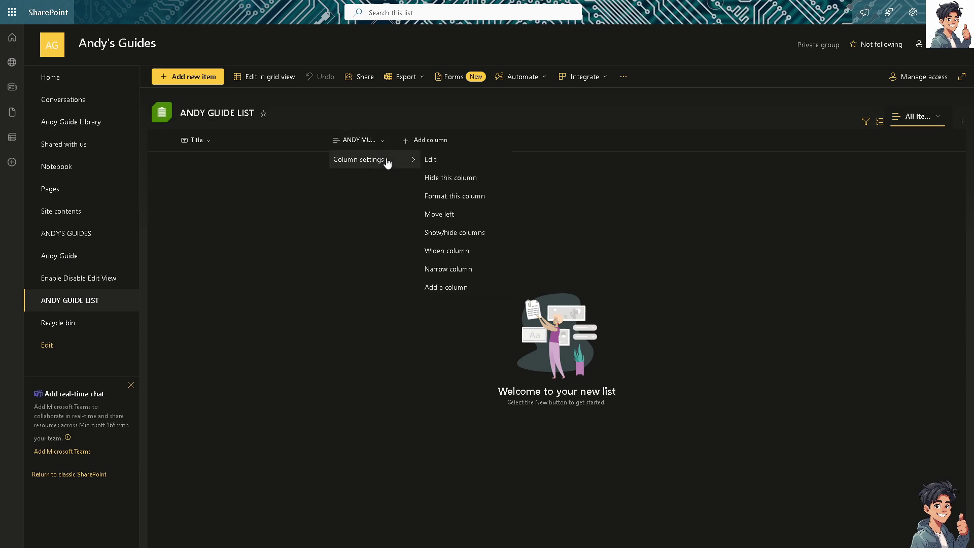
click(439, 160)
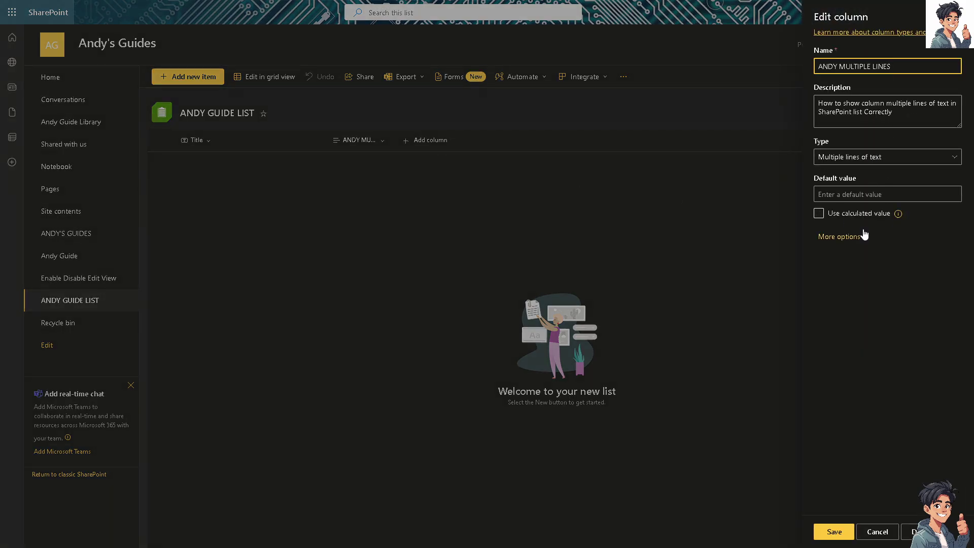
click(868, 238)
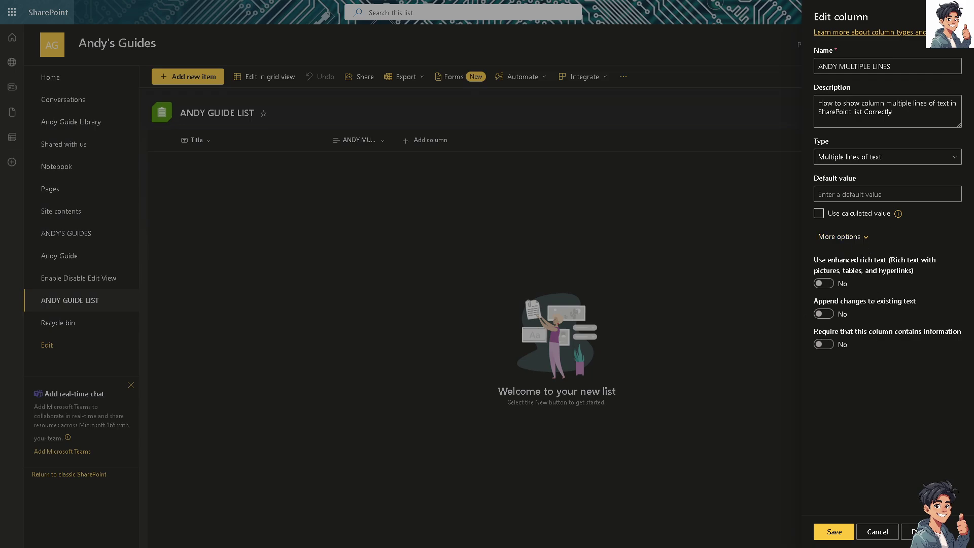
click(834, 531)
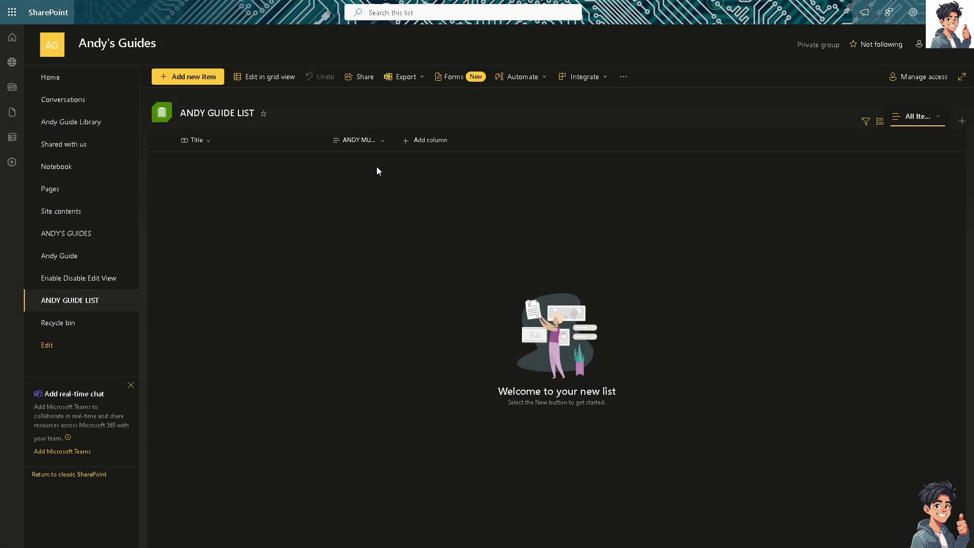
Step: Reach the Advanced JSON formatting editor for the ANDY MULTIPLE LINES column
click(381, 141)
mouse_move(365, 159)
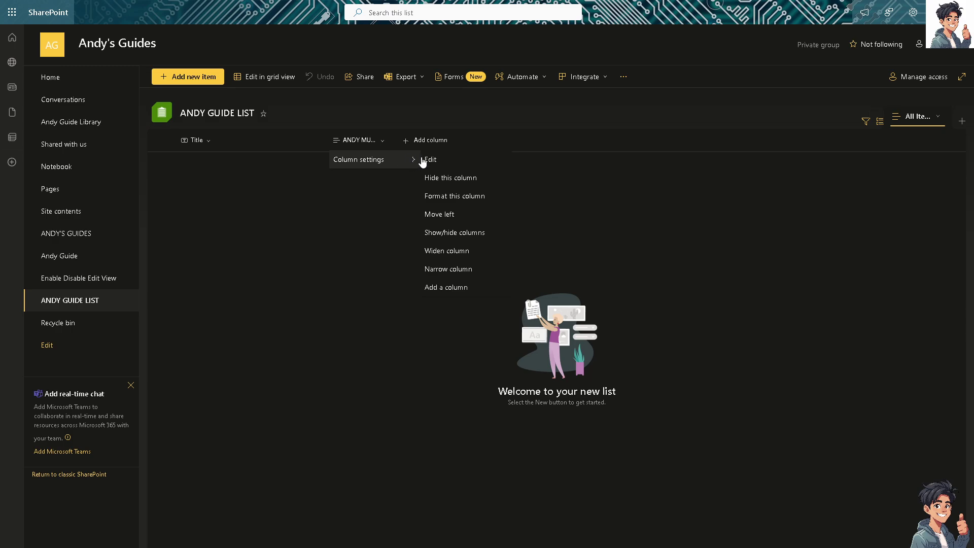
click(455, 196)
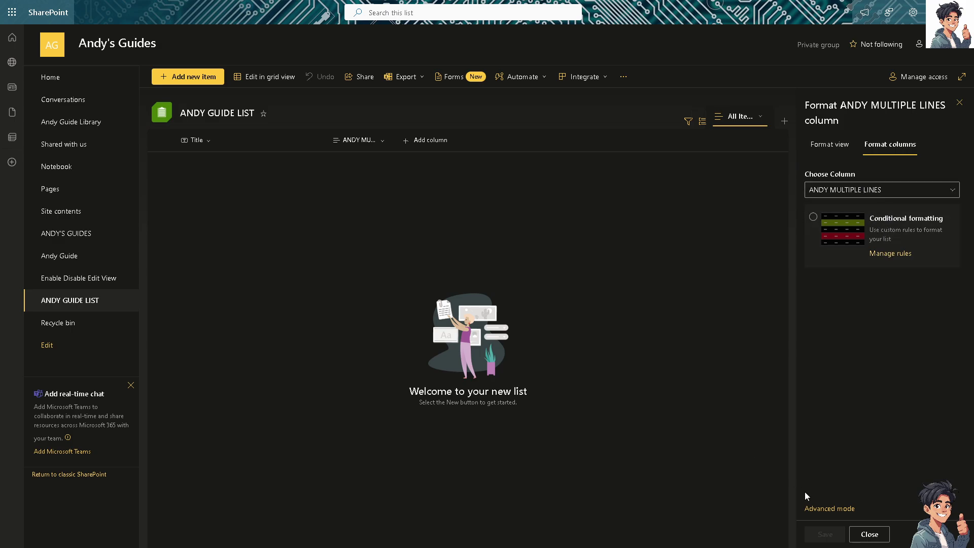
click(820, 507)
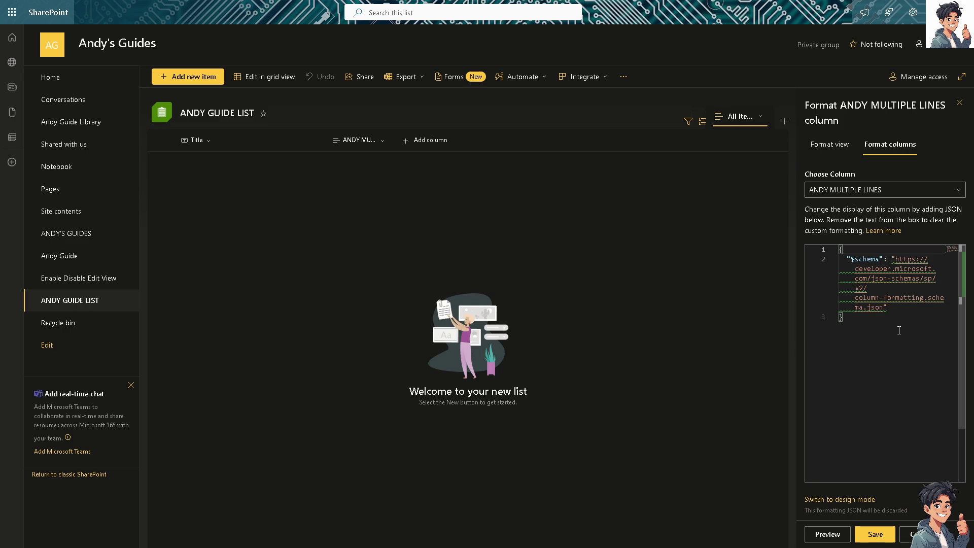
Step: Replace the JSON with white-space normal and padding formatting, save, and review txtContent
key(ctrl+a)
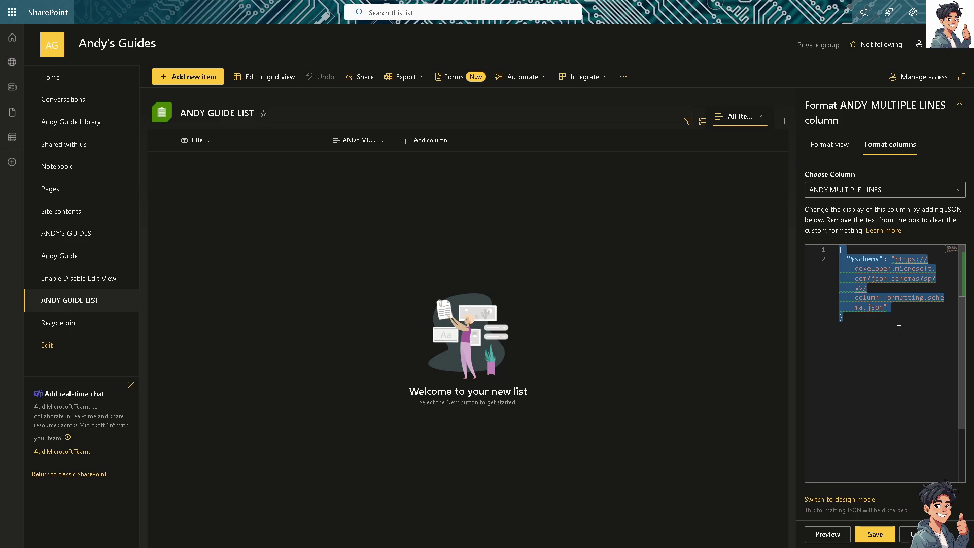
key(ctrl+v)
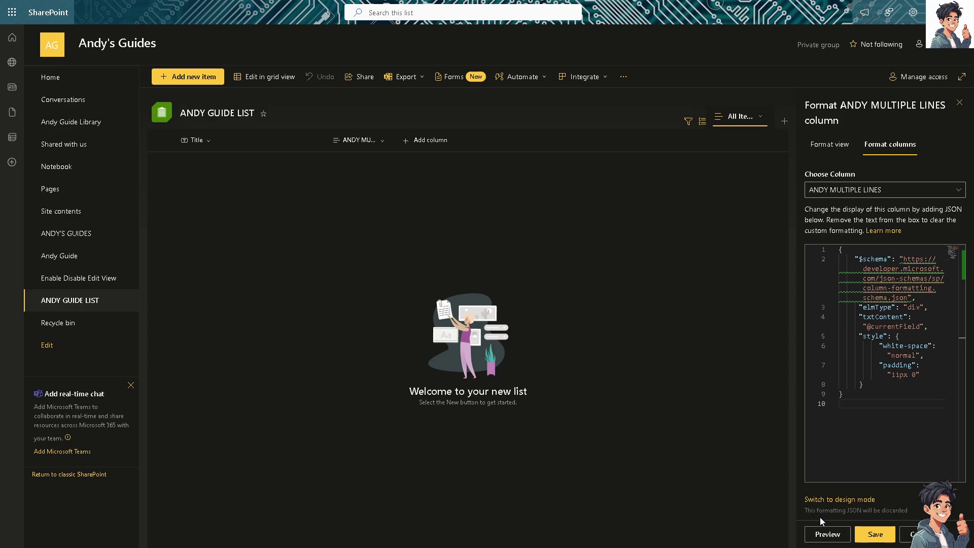
click(873, 534)
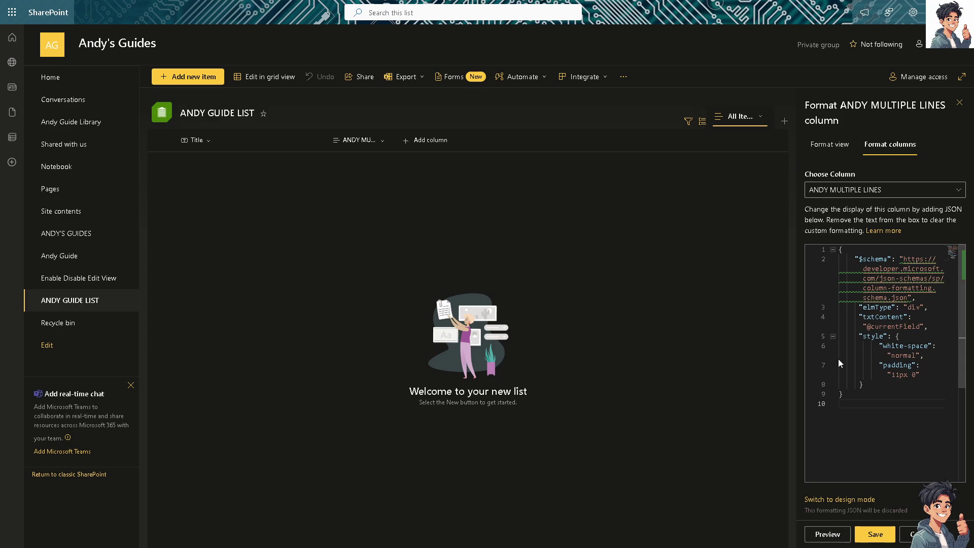
click(901, 318)
click(886, 384)
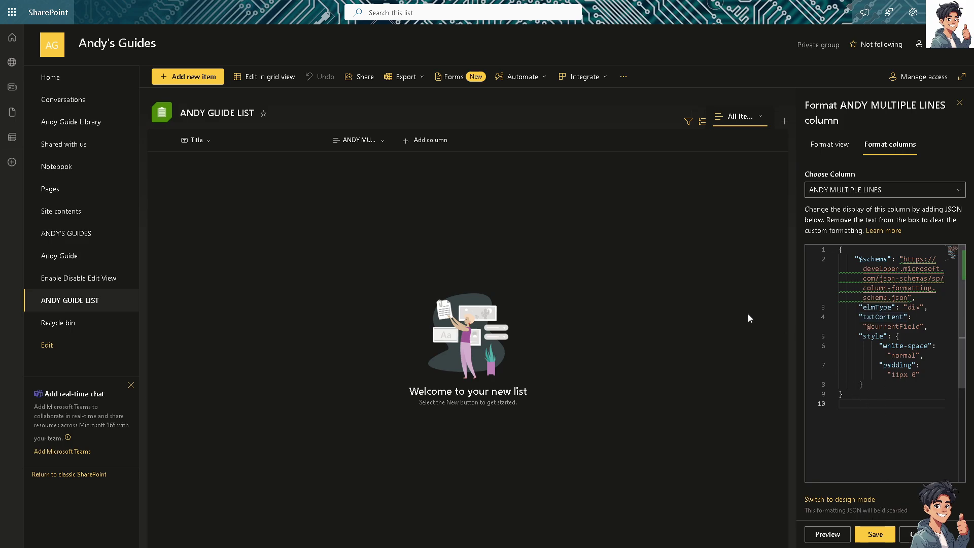